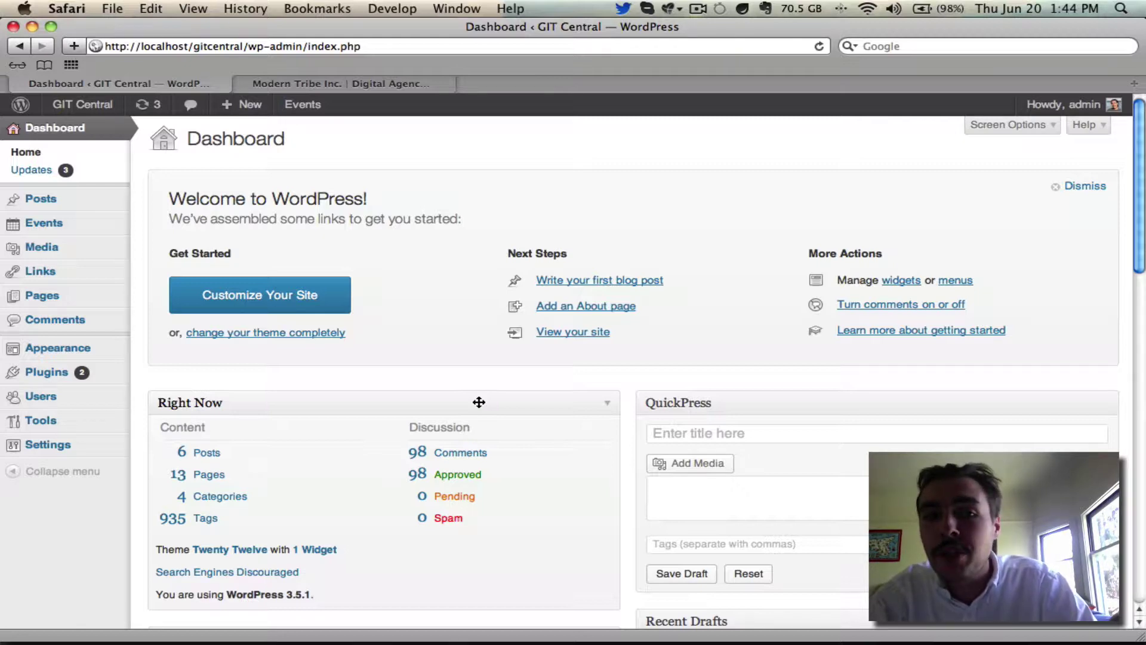
Upload the-events-cal-community-events.zip as a new plugin, install it and activate it
mouse_move(24, 370)
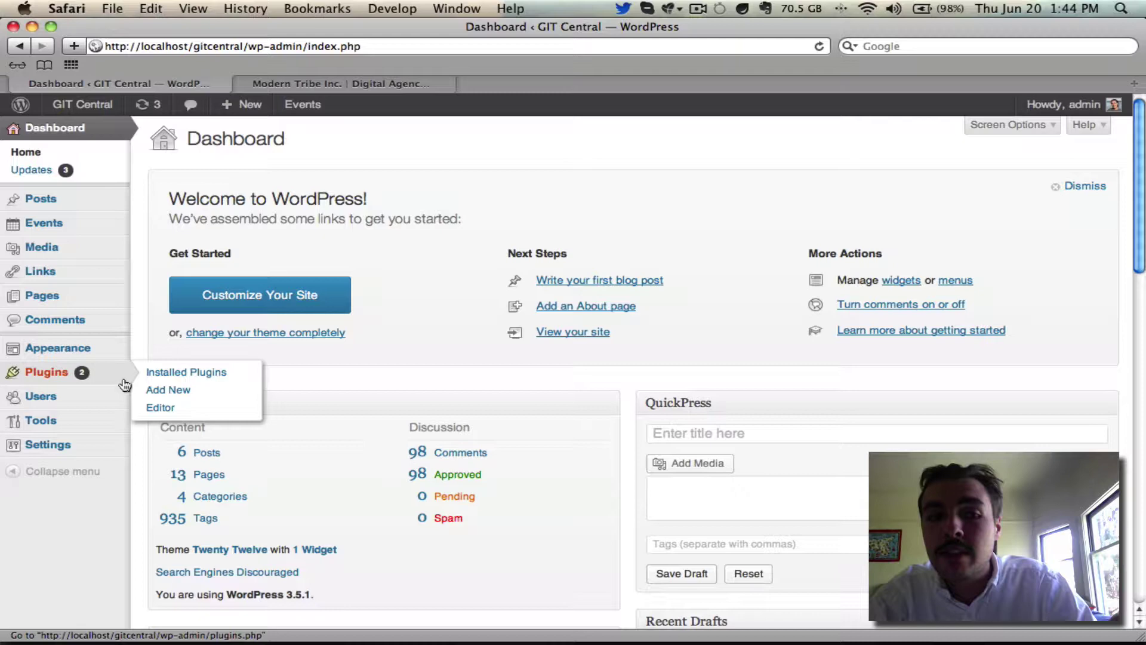
click(176, 394)
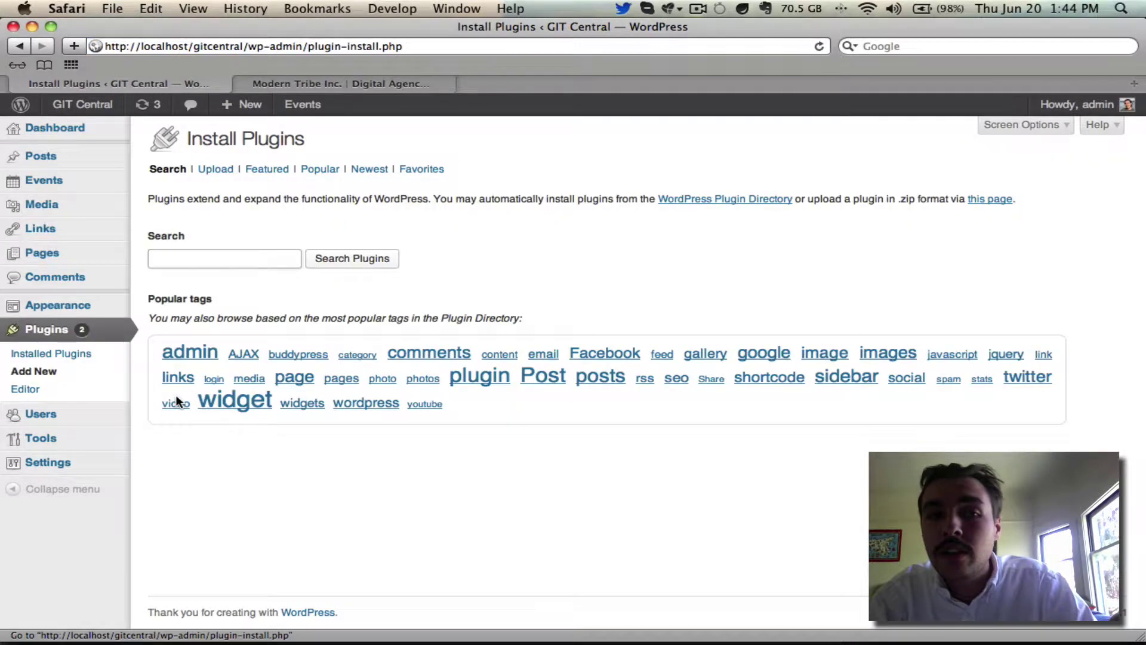
click(214, 173)
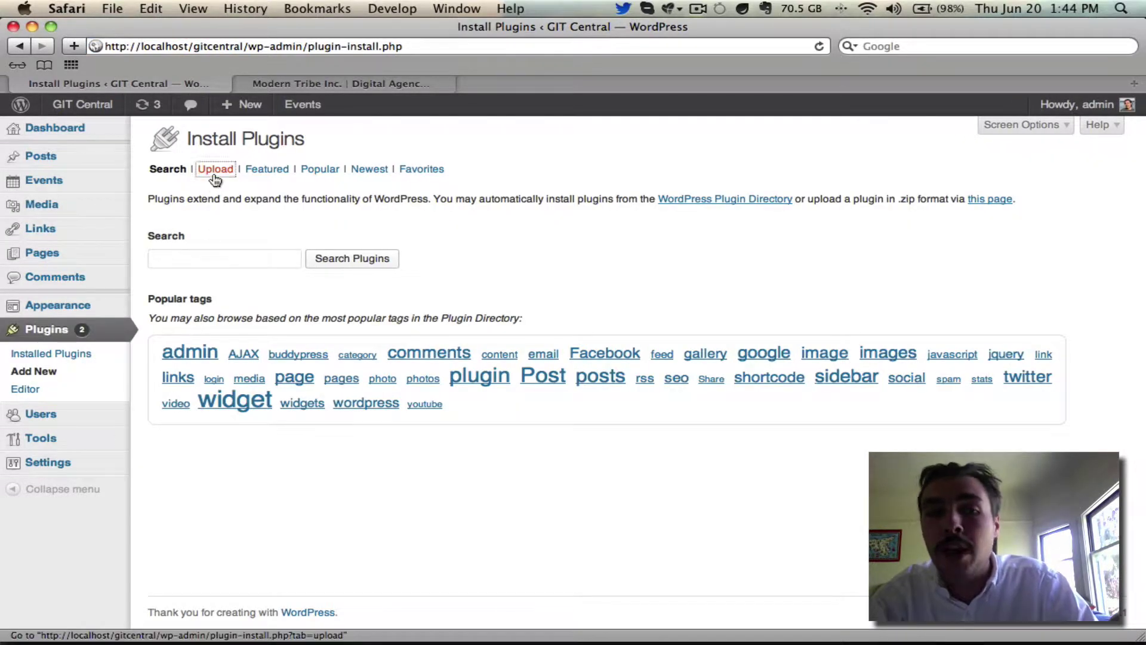
click(189, 257)
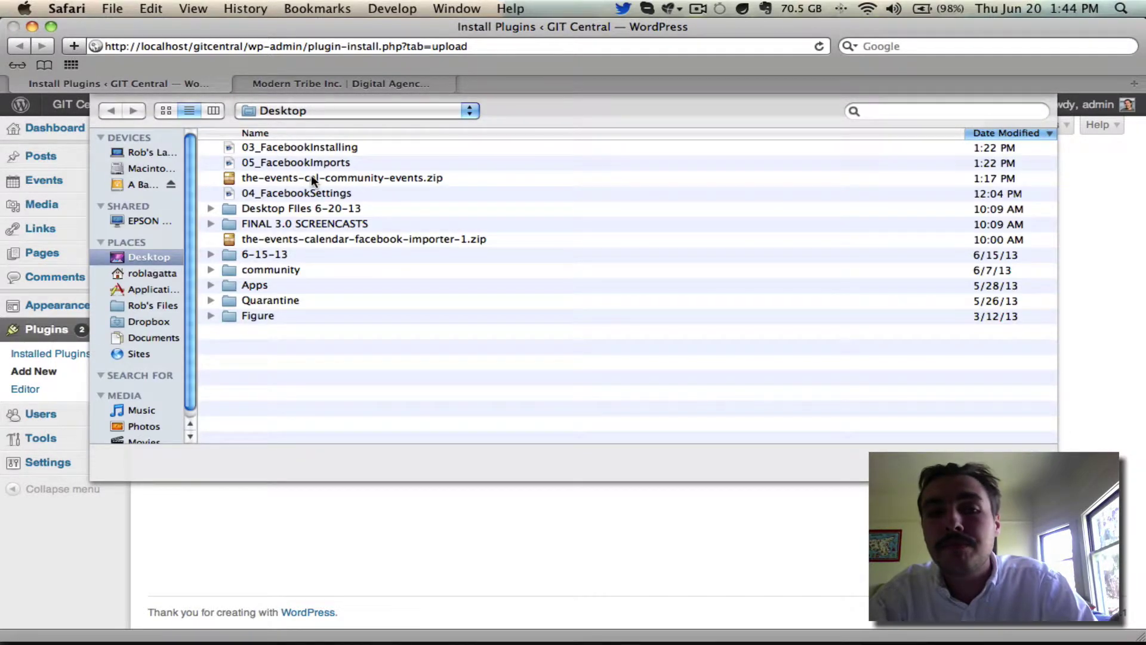
double_click(312, 177)
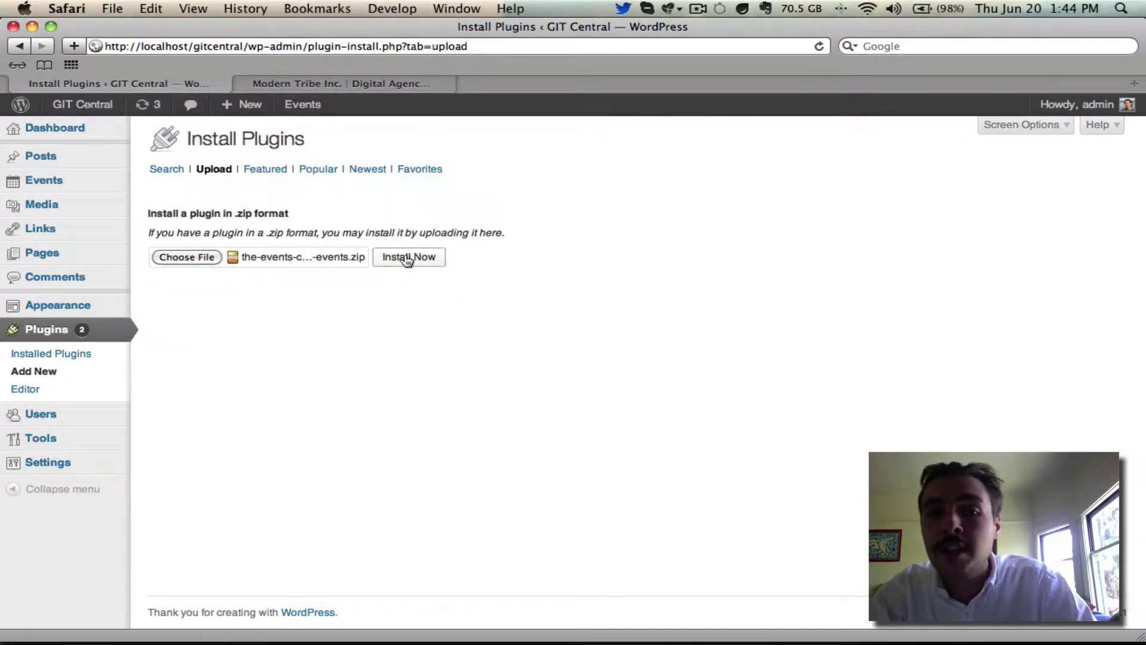
click(408, 258)
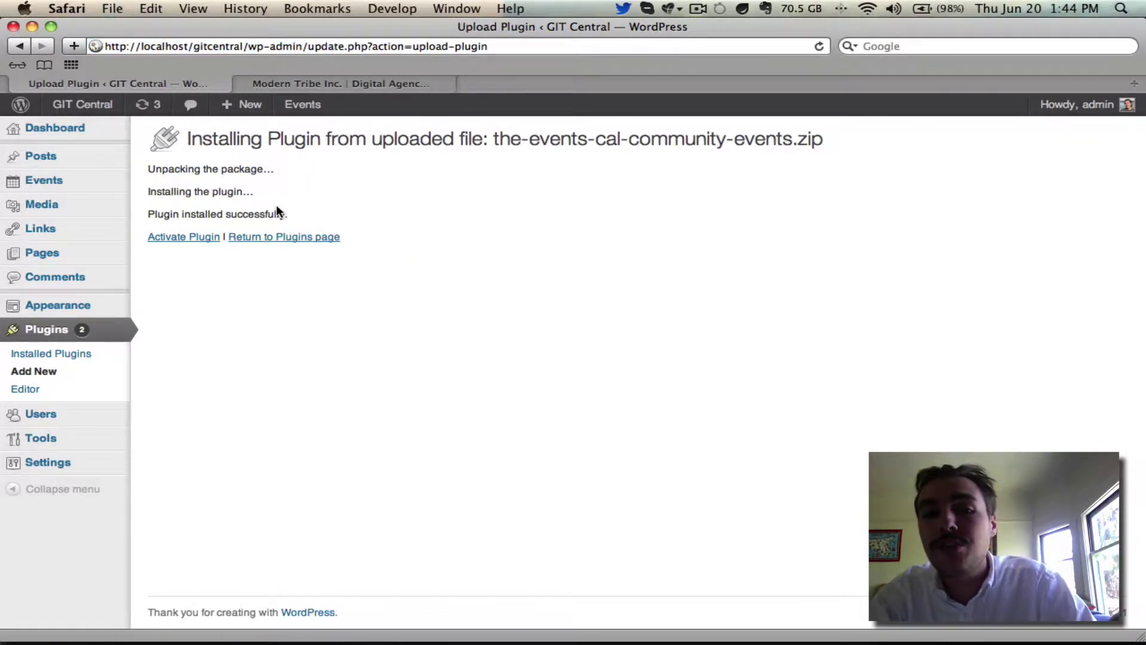
click(199, 237)
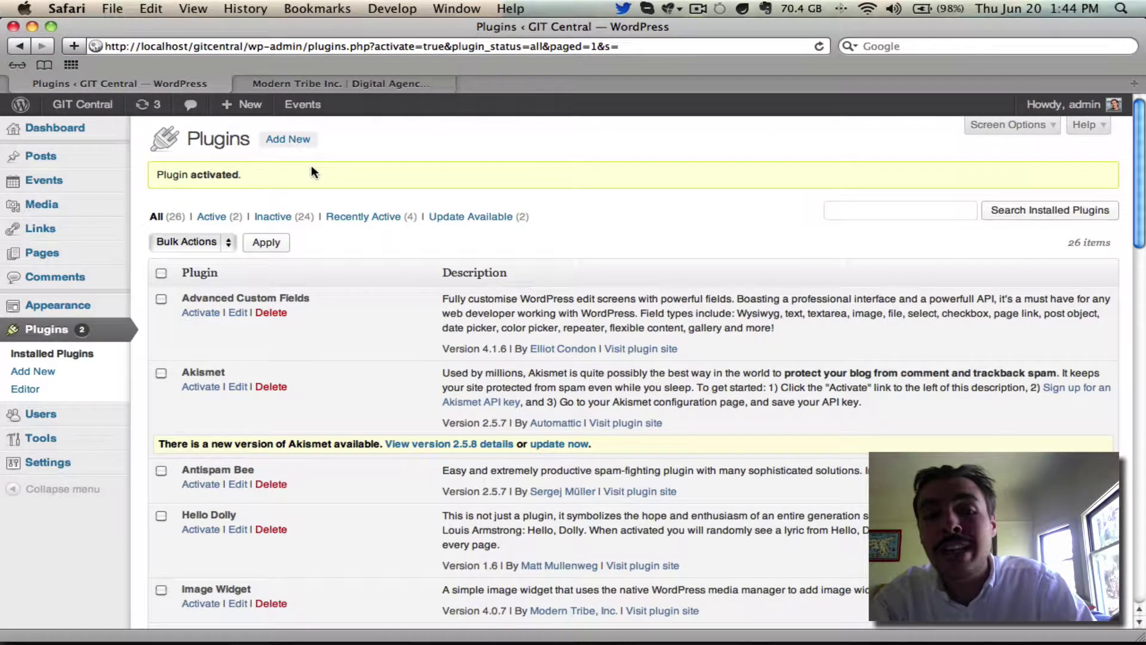
Deactivate The Events Calendar 2.0.11 on the Plugins list, then activate it again
scroll(311, 171, down, 10)
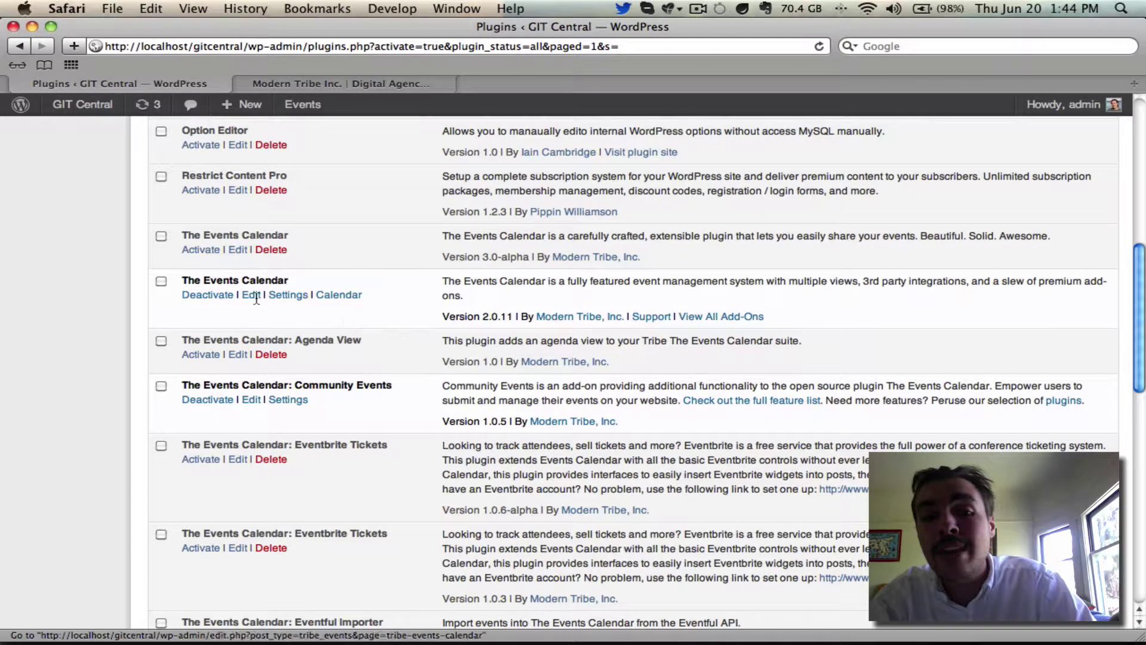
click(203, 294)
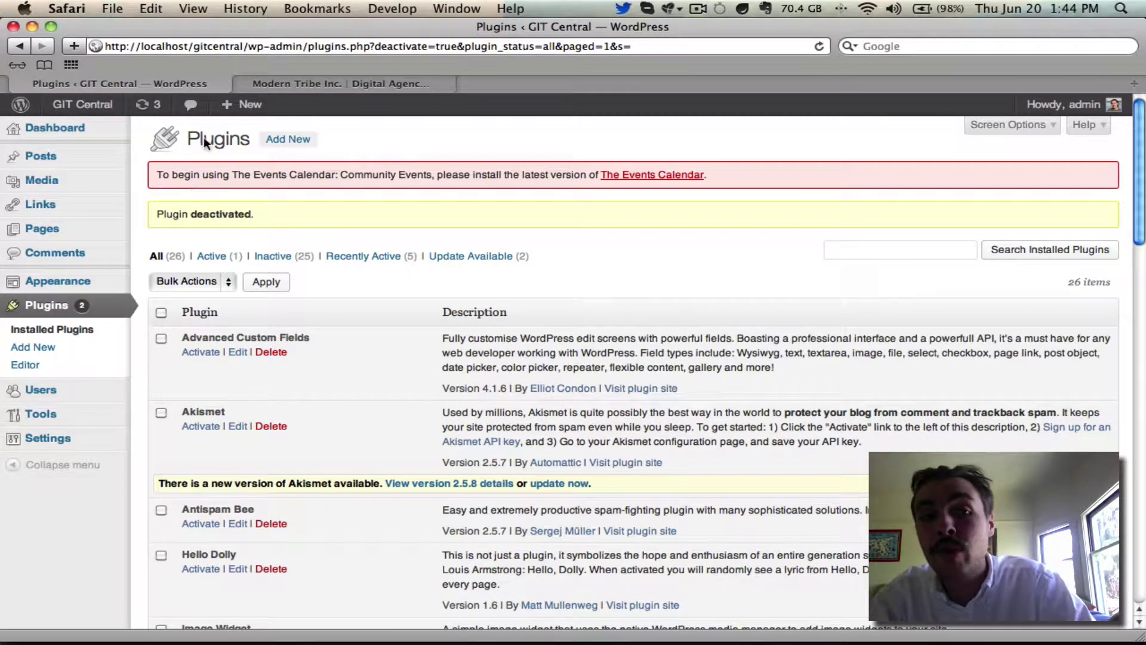
mouse_move(241, 104)
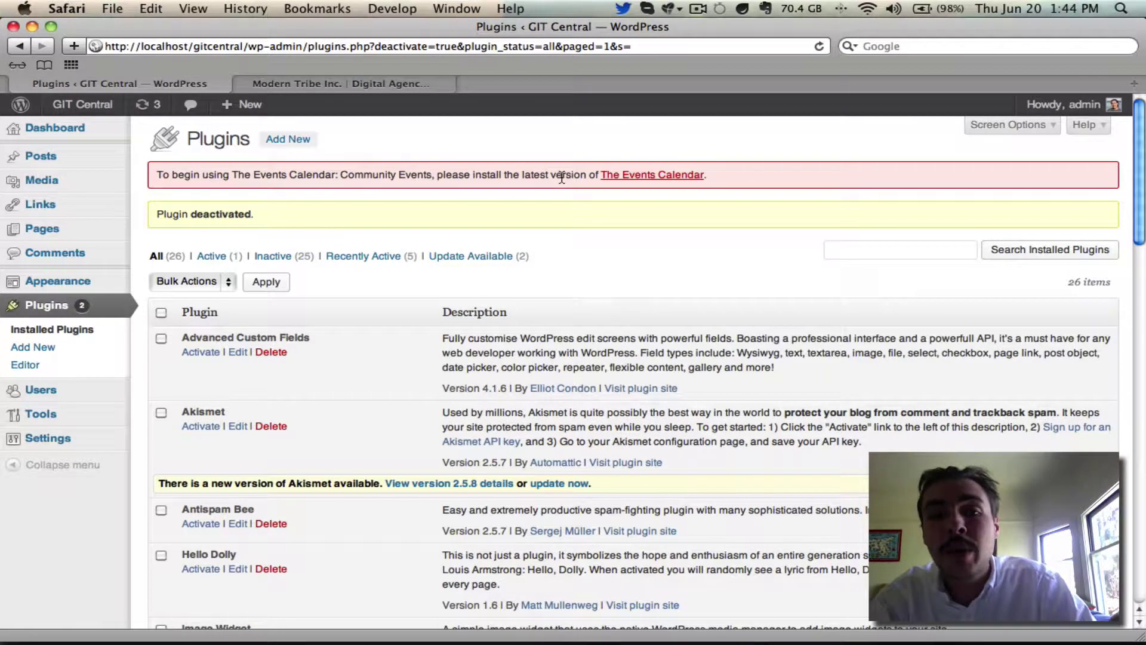
scroll(562, 177, down, 10)
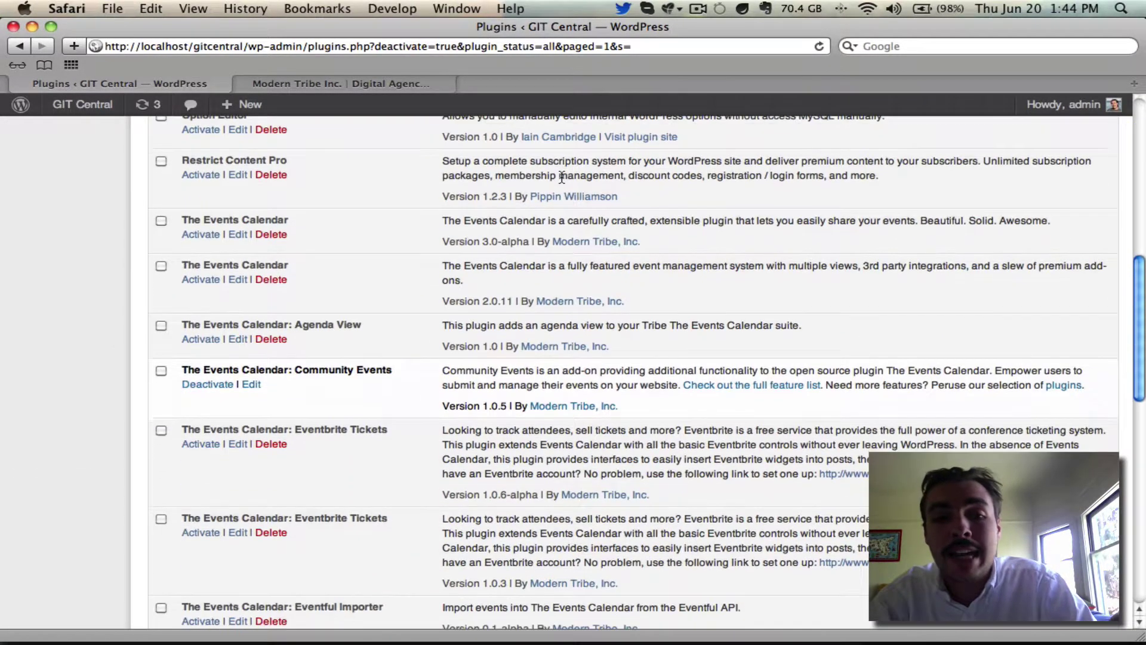
click(203, 277)
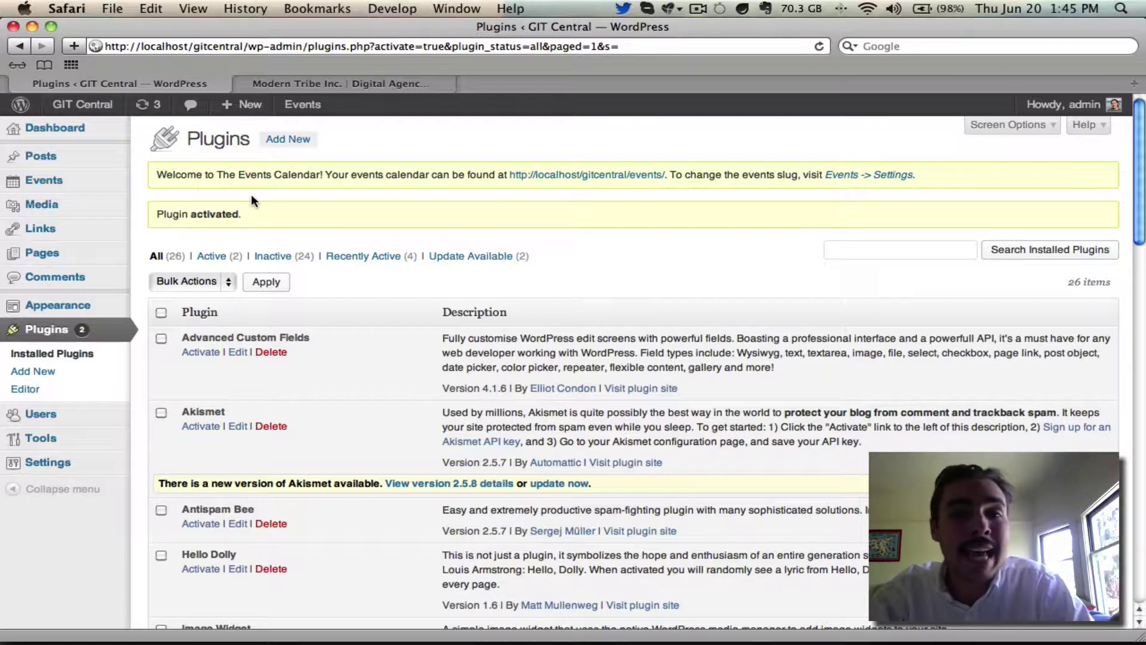
Show the Events Calendar Licenses settings, where the Community Events license key field is empty
mouse_move(43, 179)
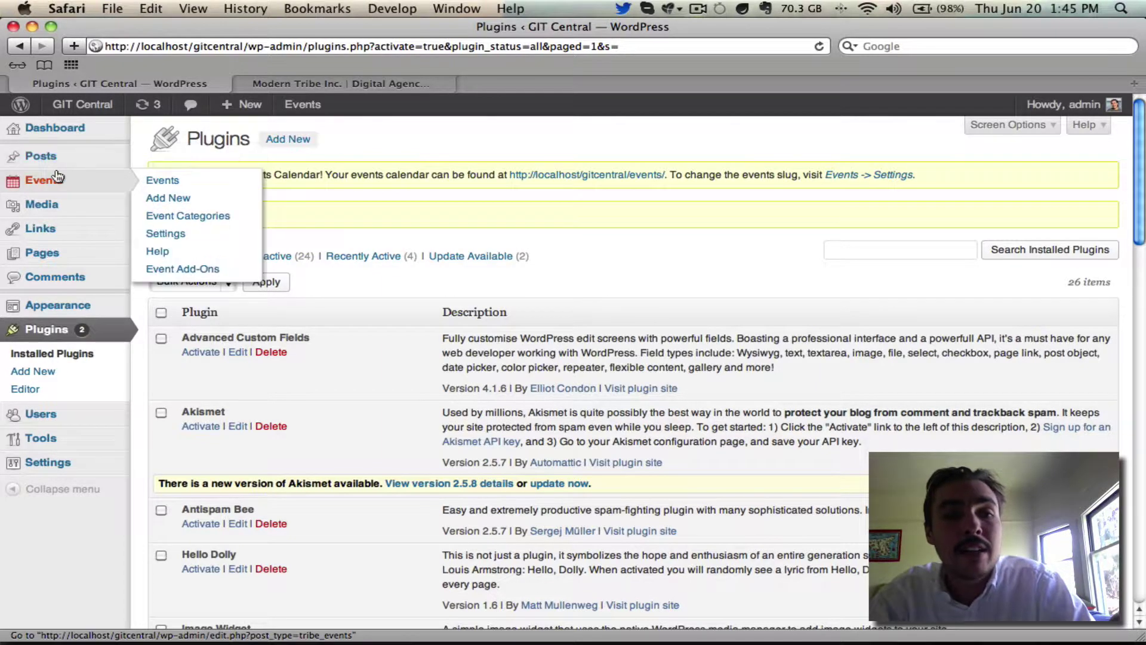
click(165, 233)
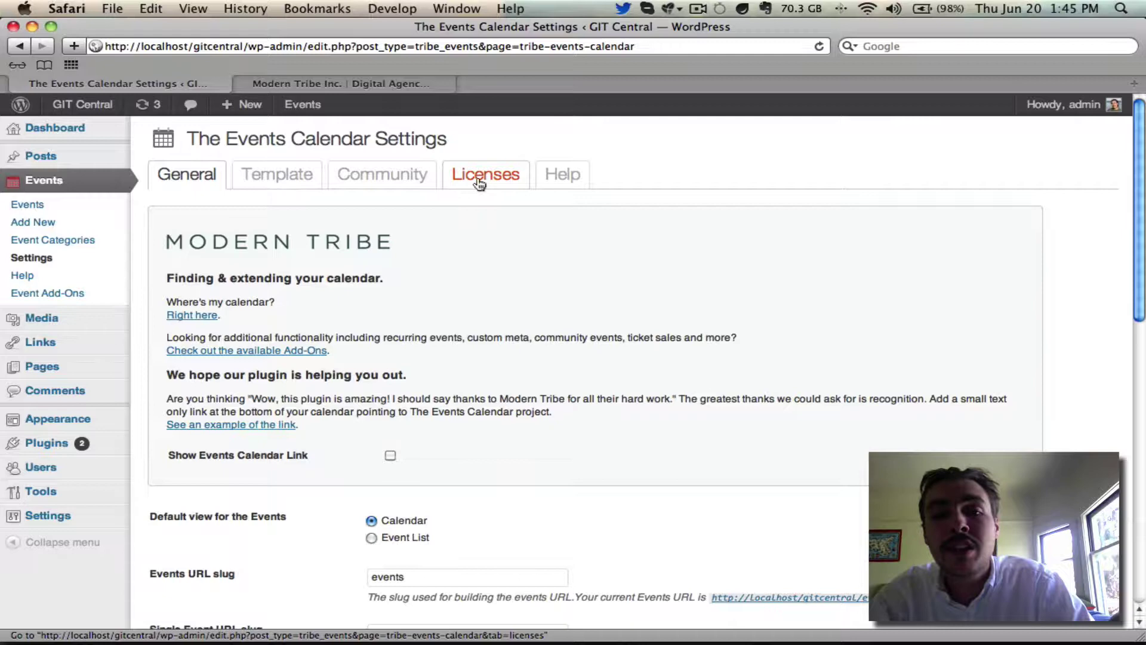
click(477, 177)
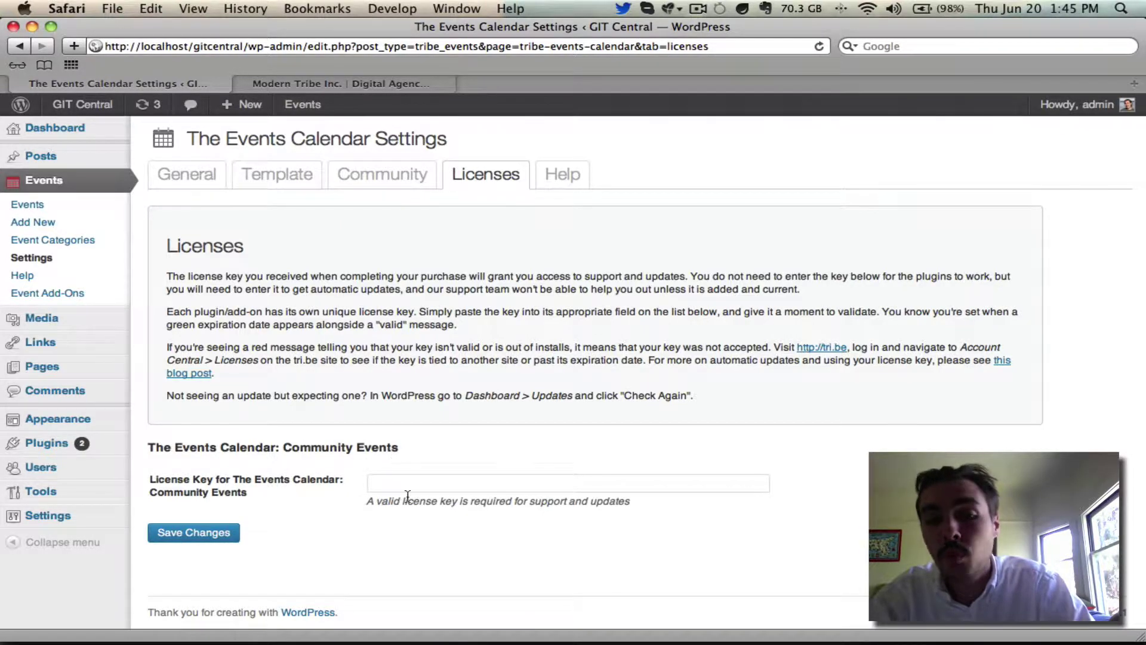
click(402, 84)
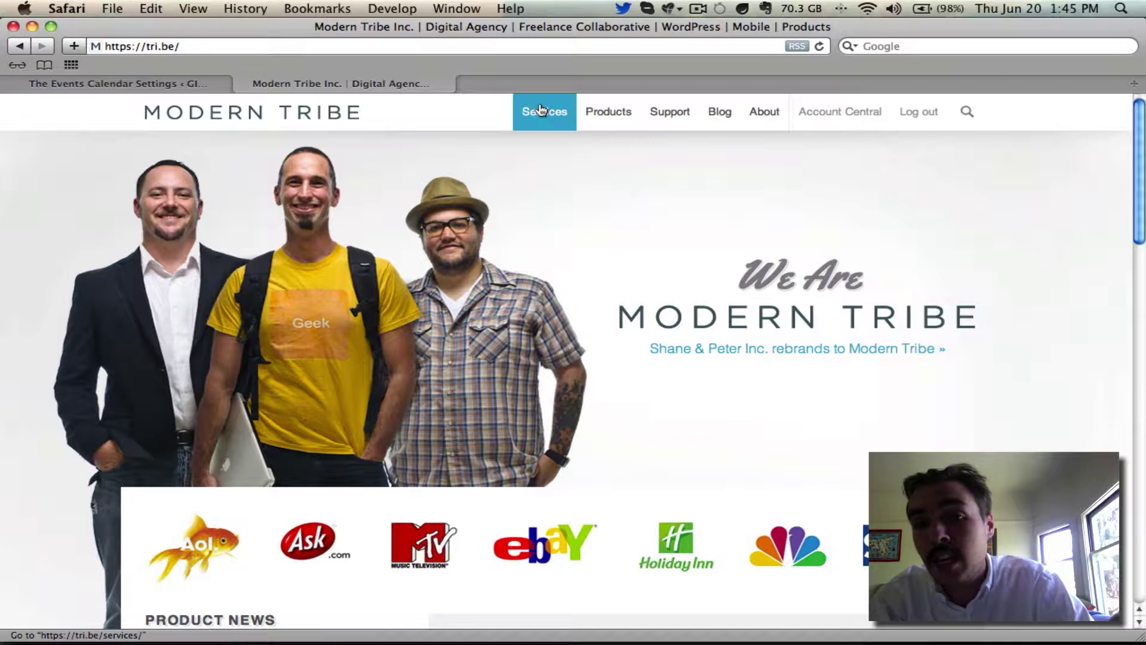
Copy the Community Events license key from the tri.be account's License Keys page
mouse_move(794, 112)
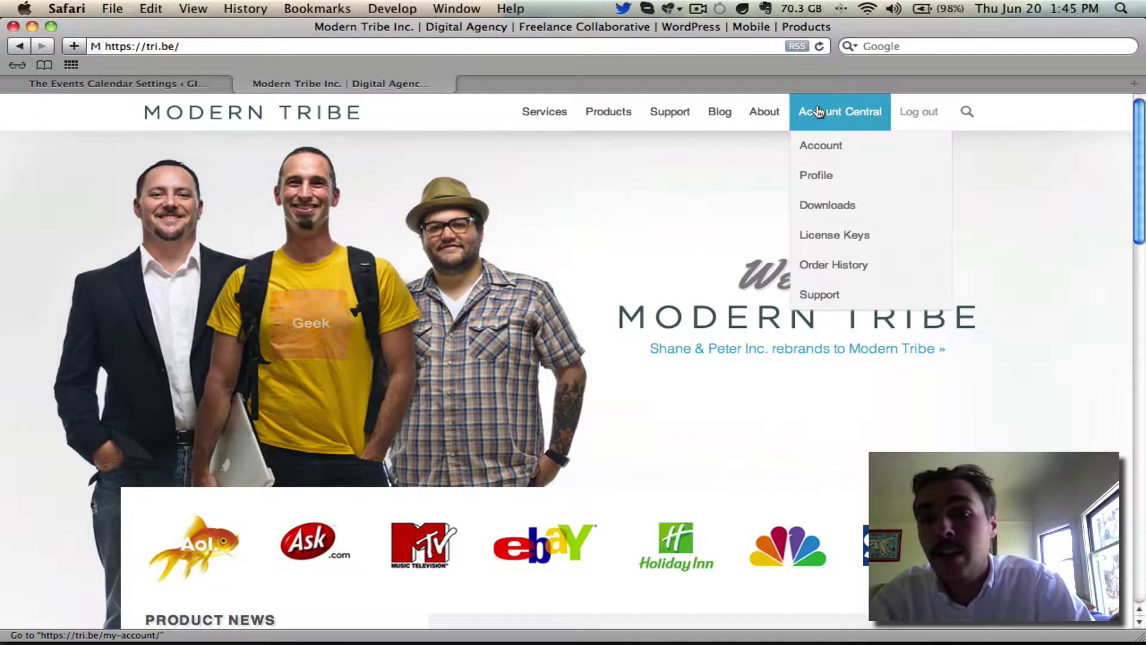
click(884, 243)
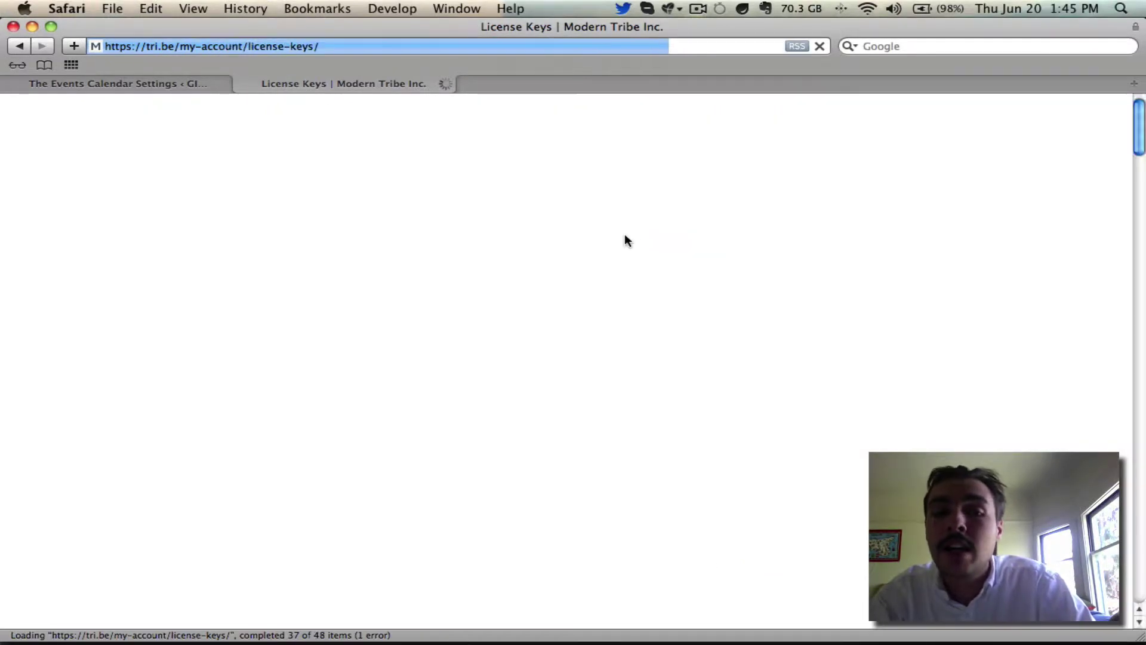
scroll(625, 236, down, 10)
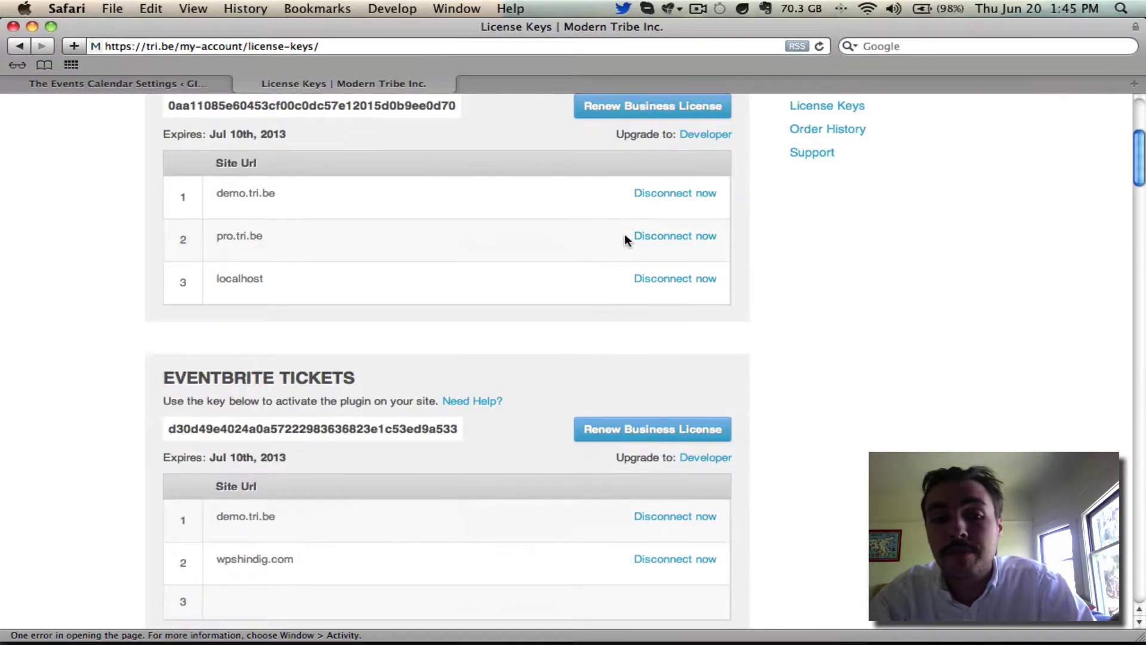
scroll(624, 238, down, 5)
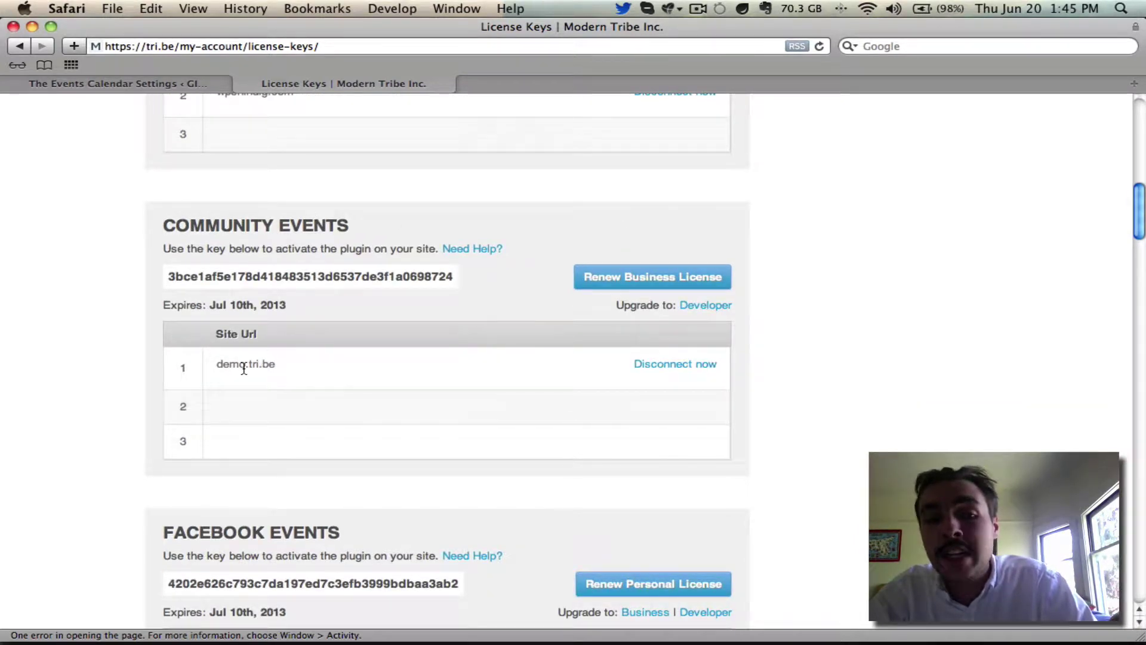
click(251, 271)
key(super+c)
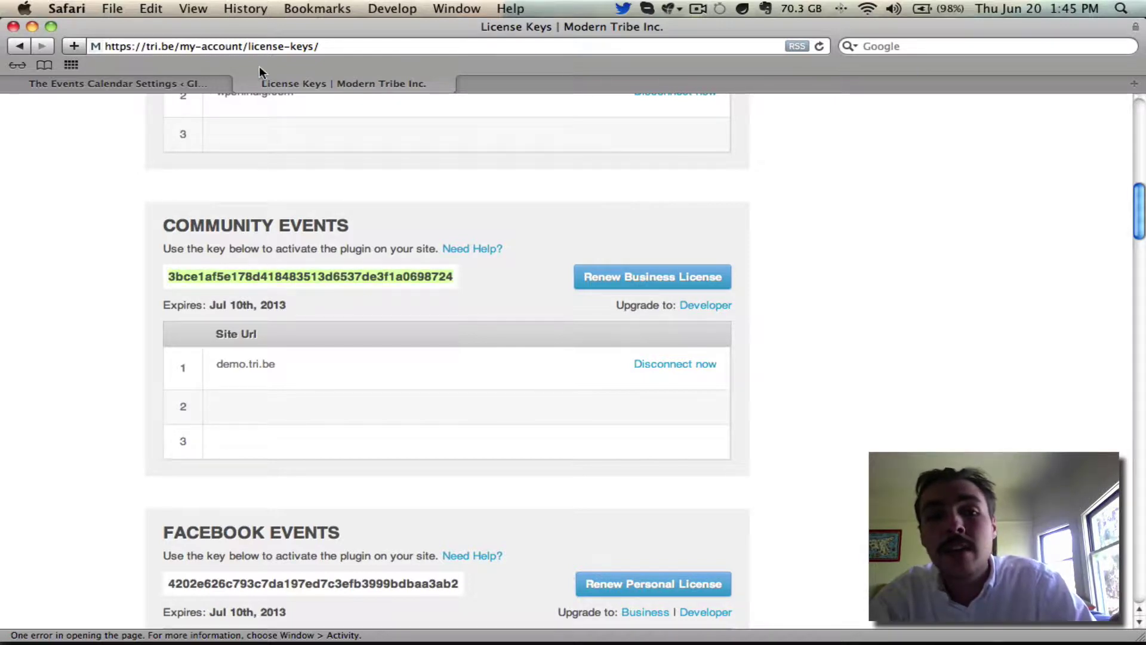
click(155, 82)
Paste the Community Events license key into its field and save once it shows 'Valid Key!'
click(475, 482)
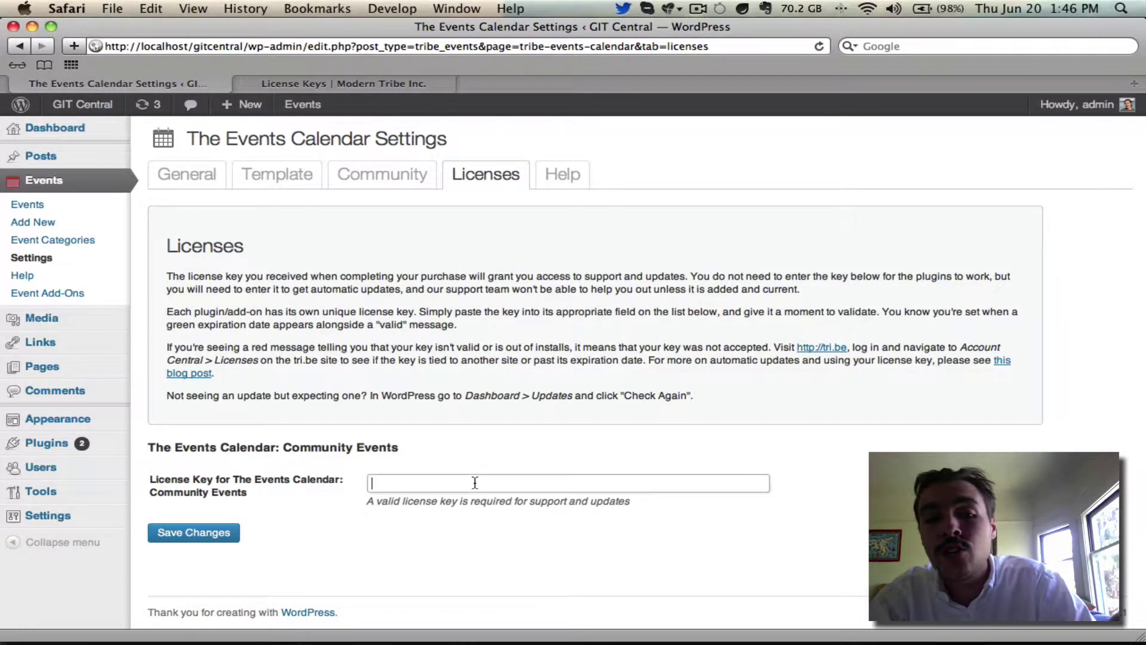
key(super+v)
key(Tab)
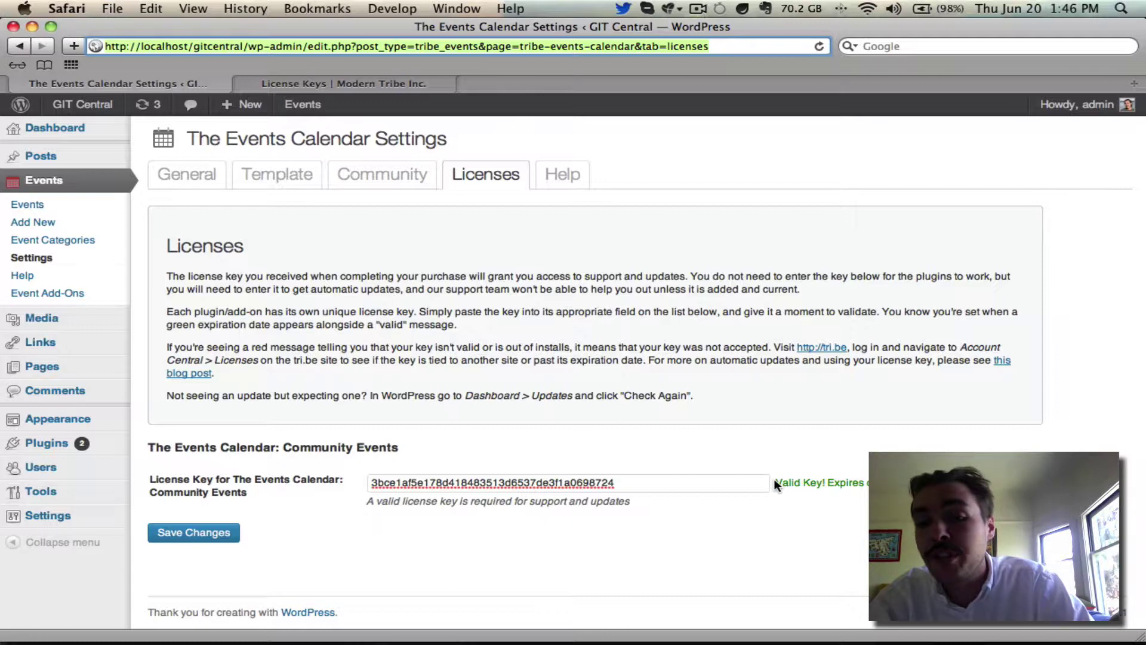
click(184, 526)
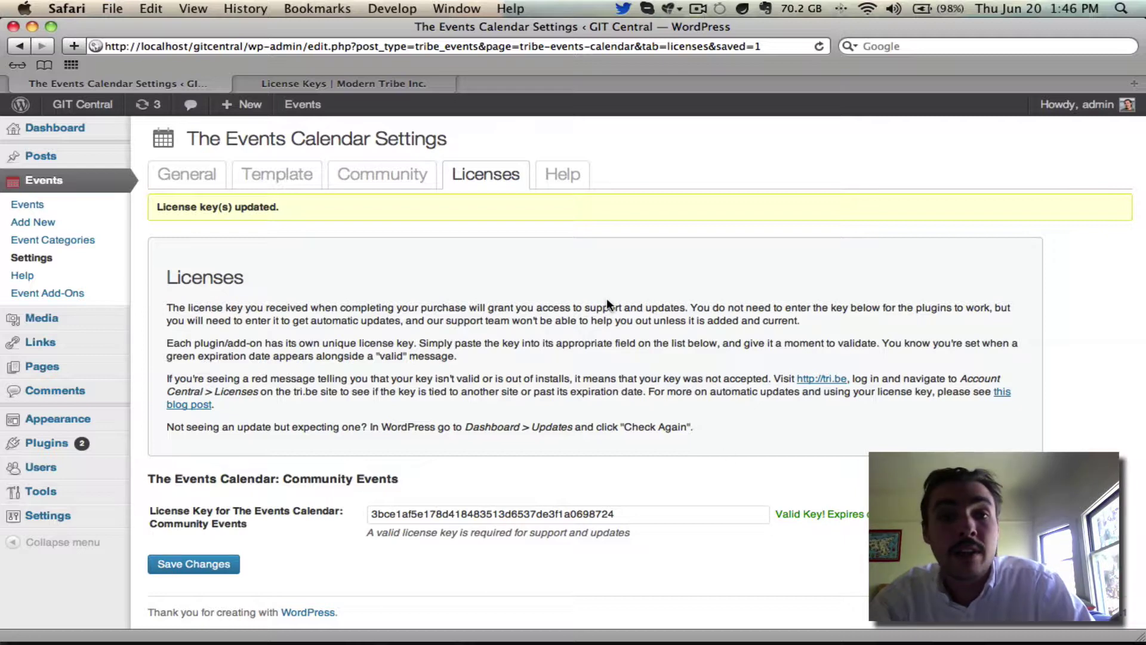
Disconnect localhost from the Community Events license on tri.be, leaving only demo.tri.be
click(381, 84)
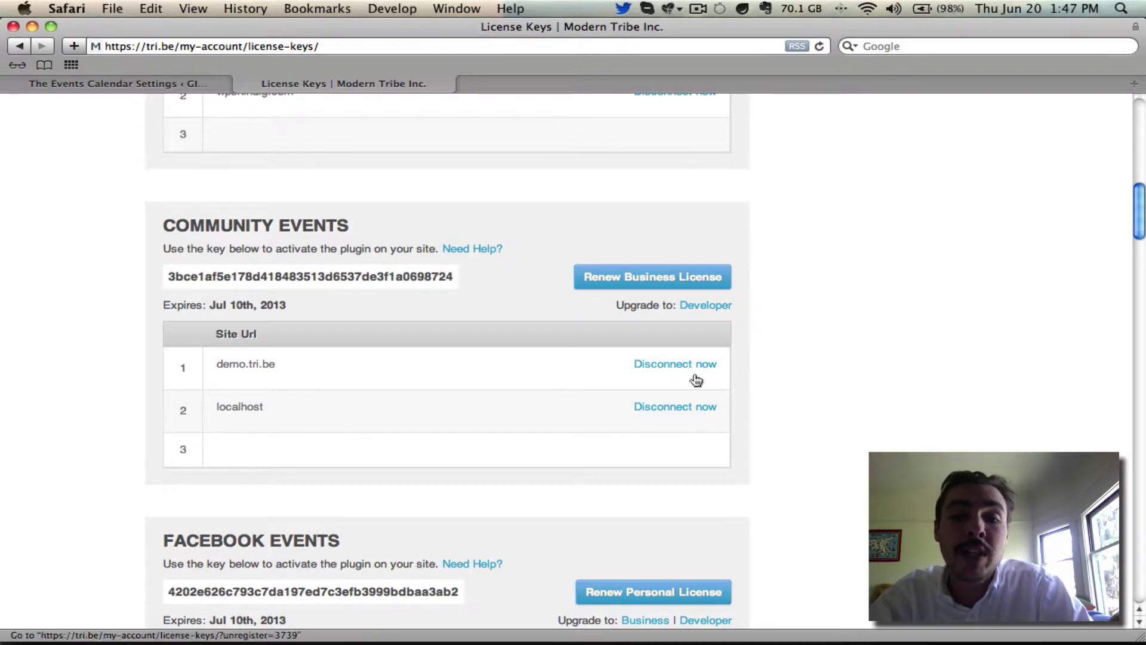
click(691, 408)
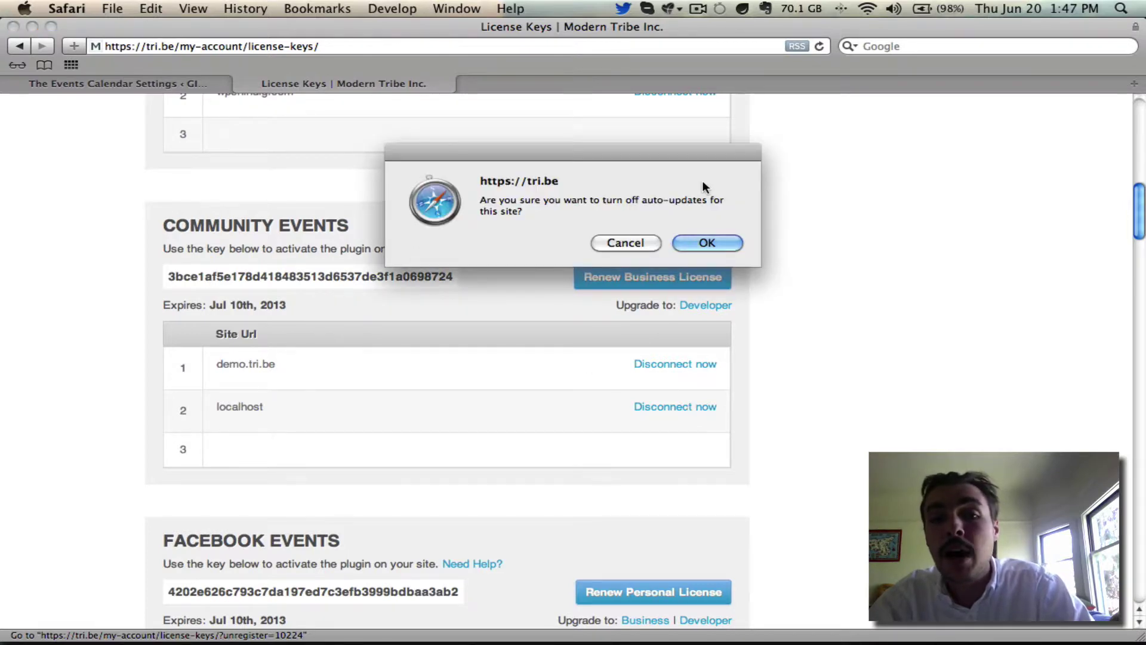
click(688, 244)
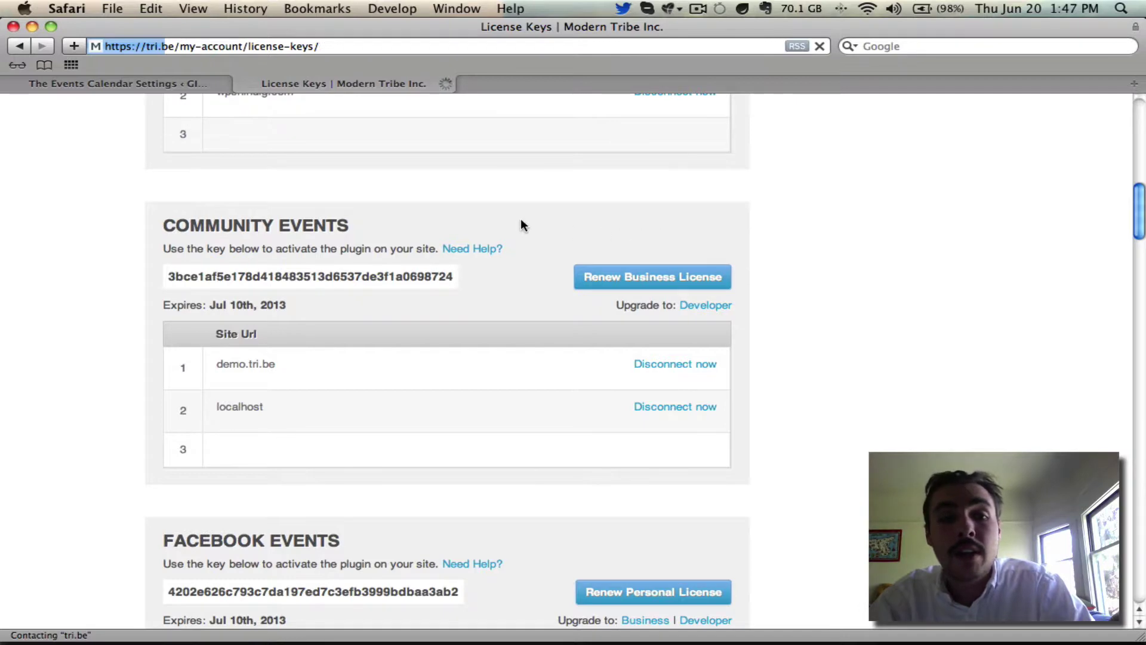
scroll(521, 224, down, 5)
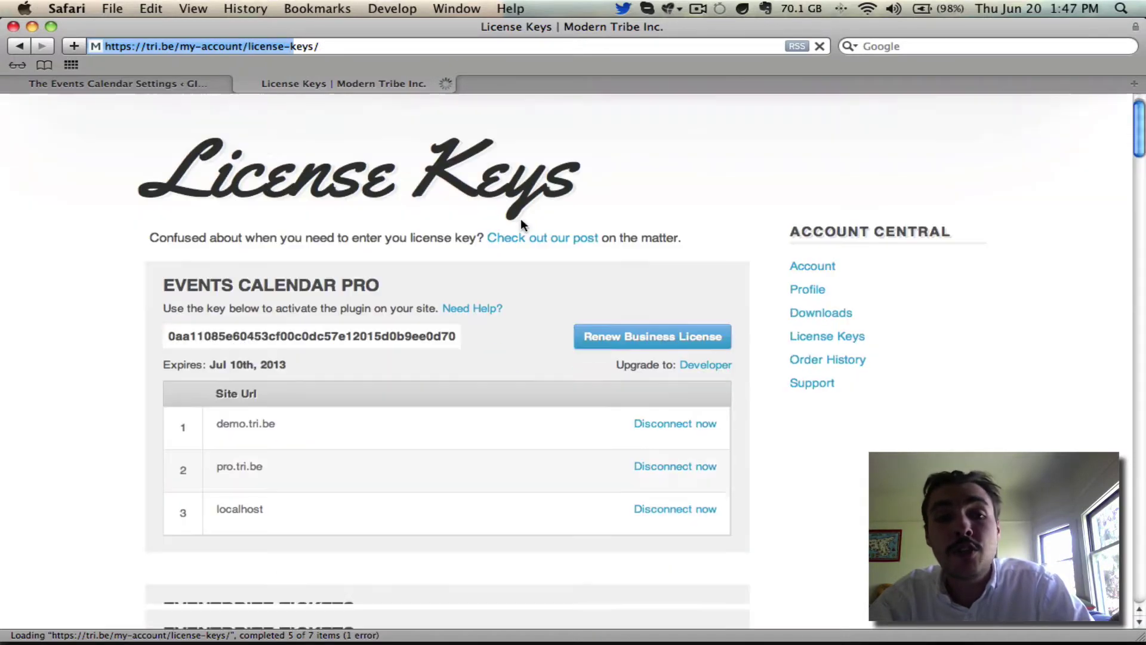
scroll(521, 224, down, 7)
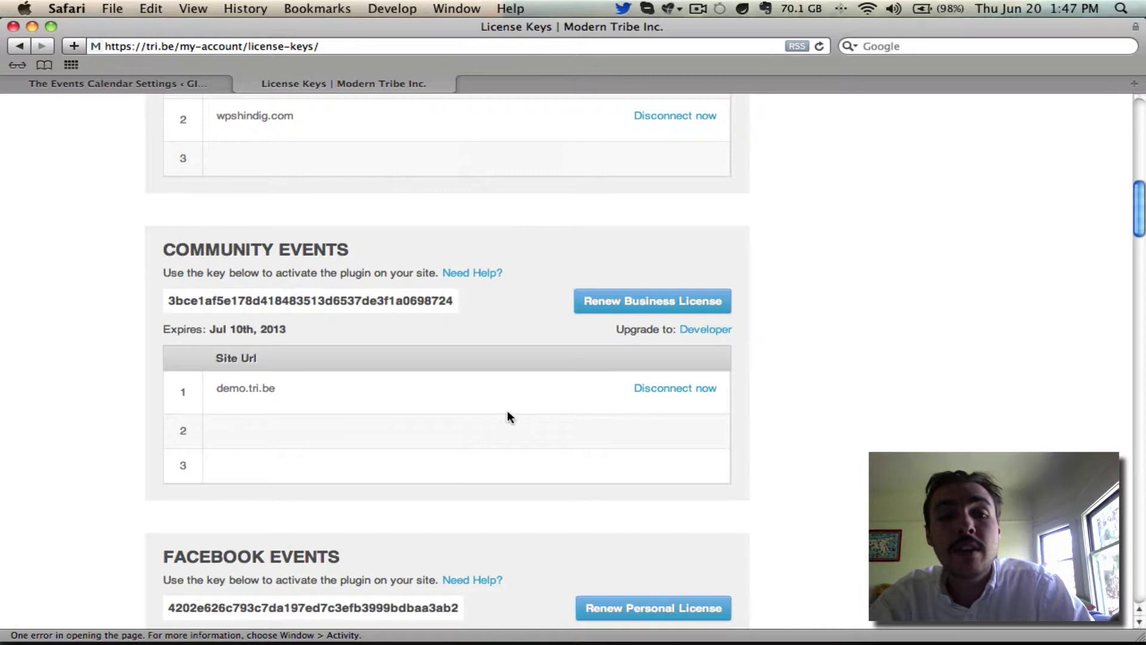
Delete the Community Events license key from its WordPress field and save the settings
click(196, 86)
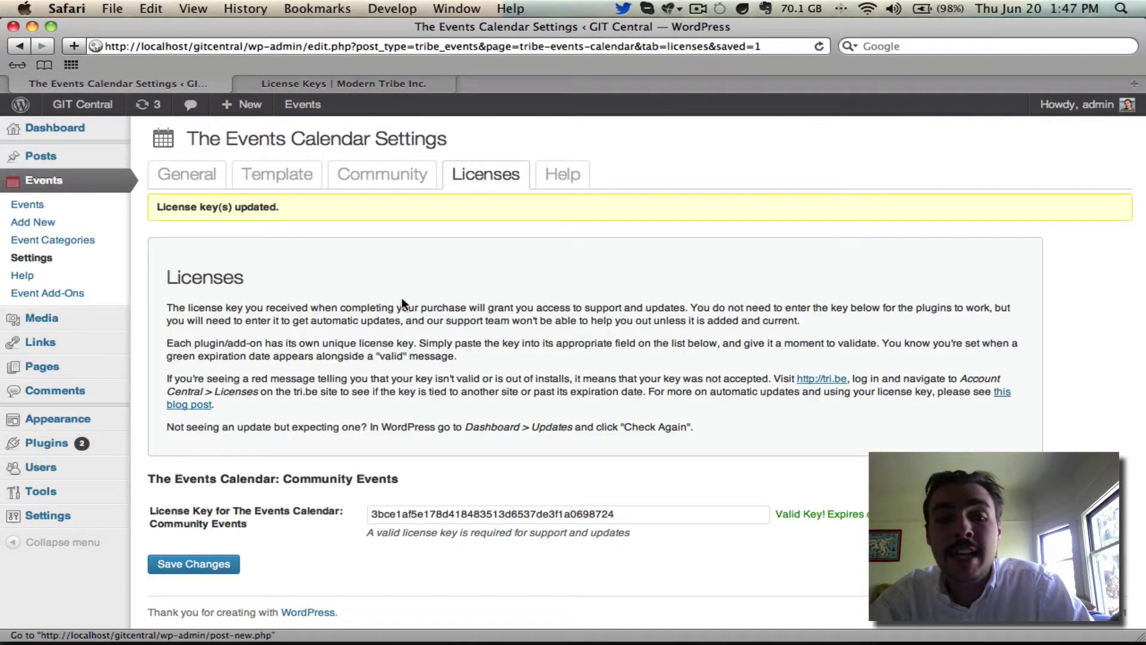
double_click(571, 515)
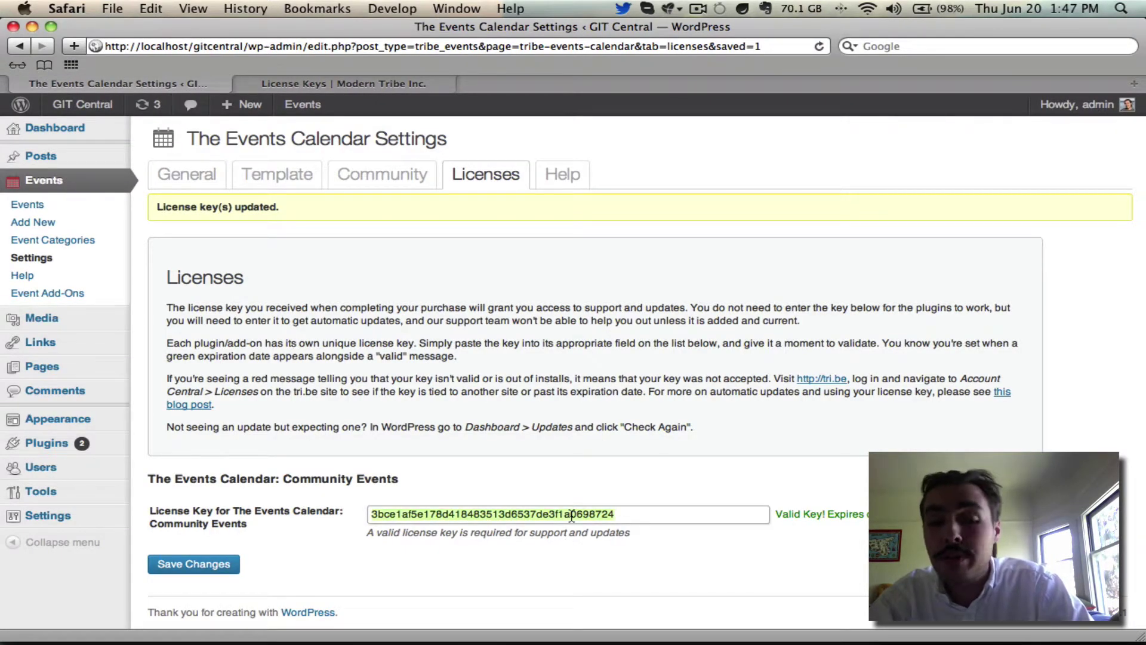
key(BackSpace)
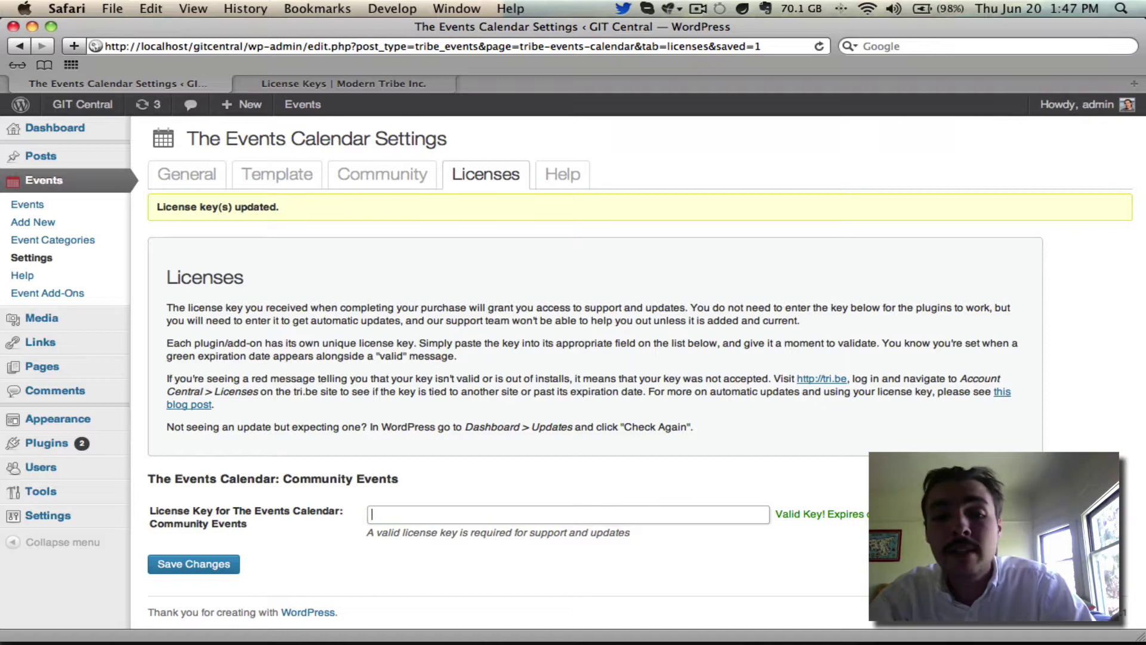
click(221, 567)
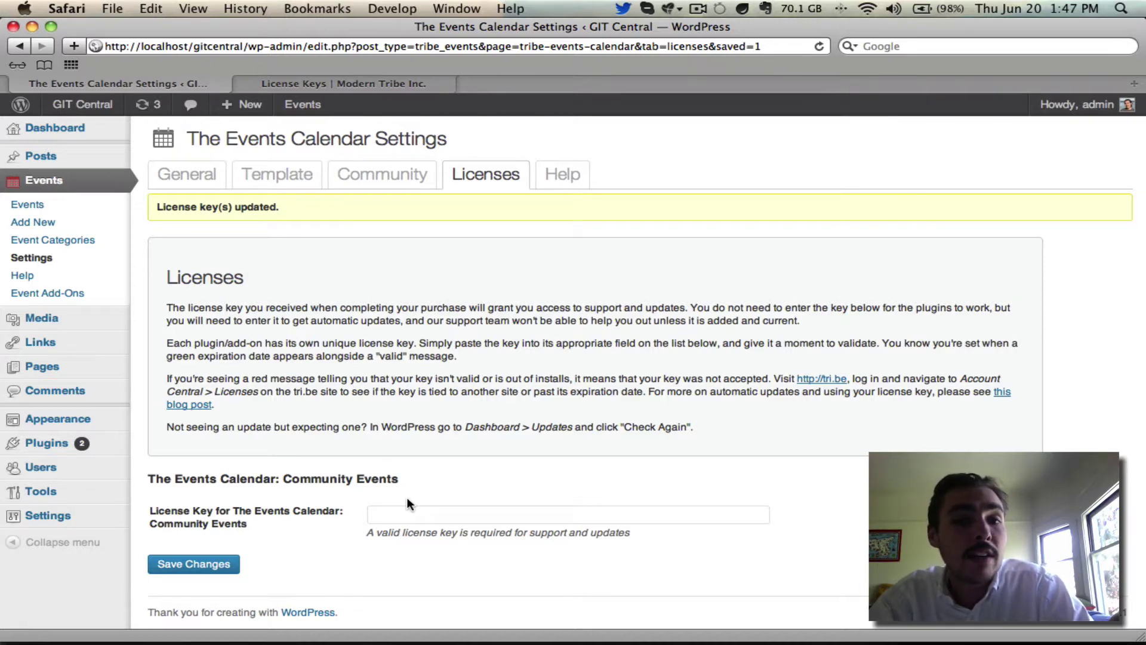
Open the tri.be Downloads page and download the latest Events Calendar PRO, version 2.0.11
click(388, 83)
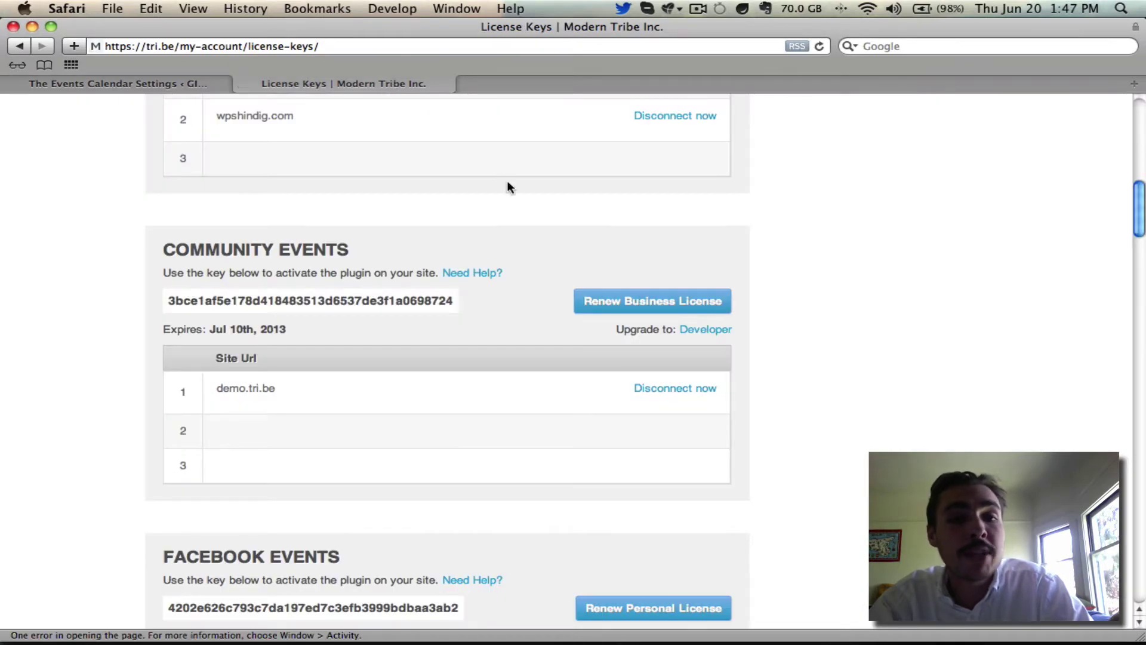
scroll(508, 187, up, 10)
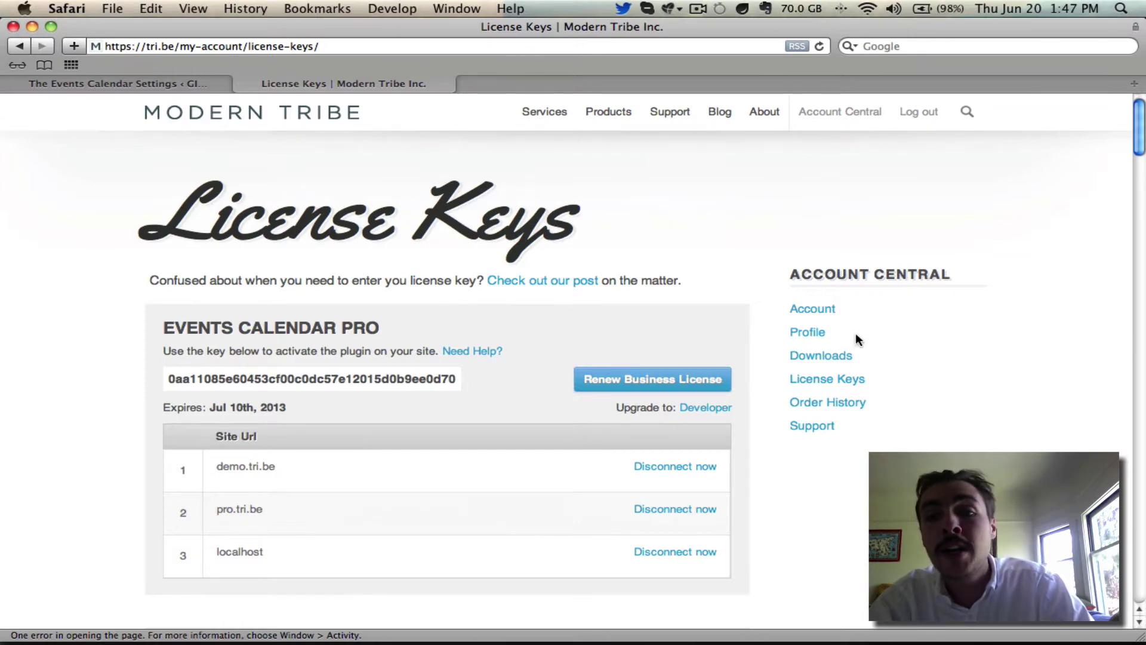
click(837, 356)
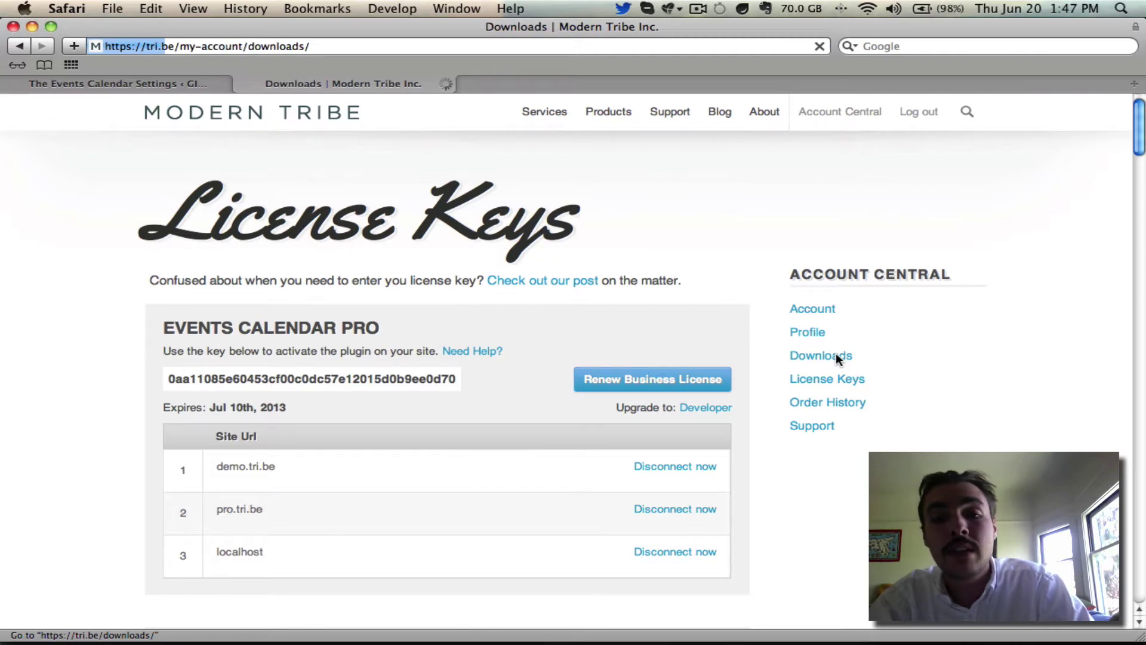
scroll(630, 258, down, 3)
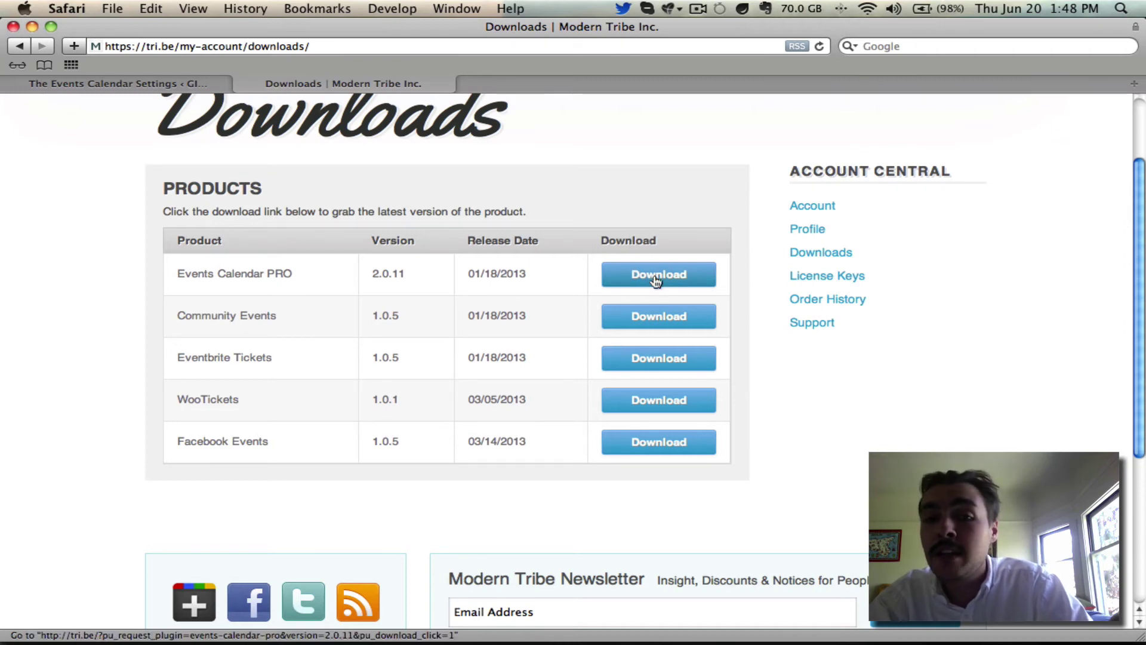
click(656, 279)
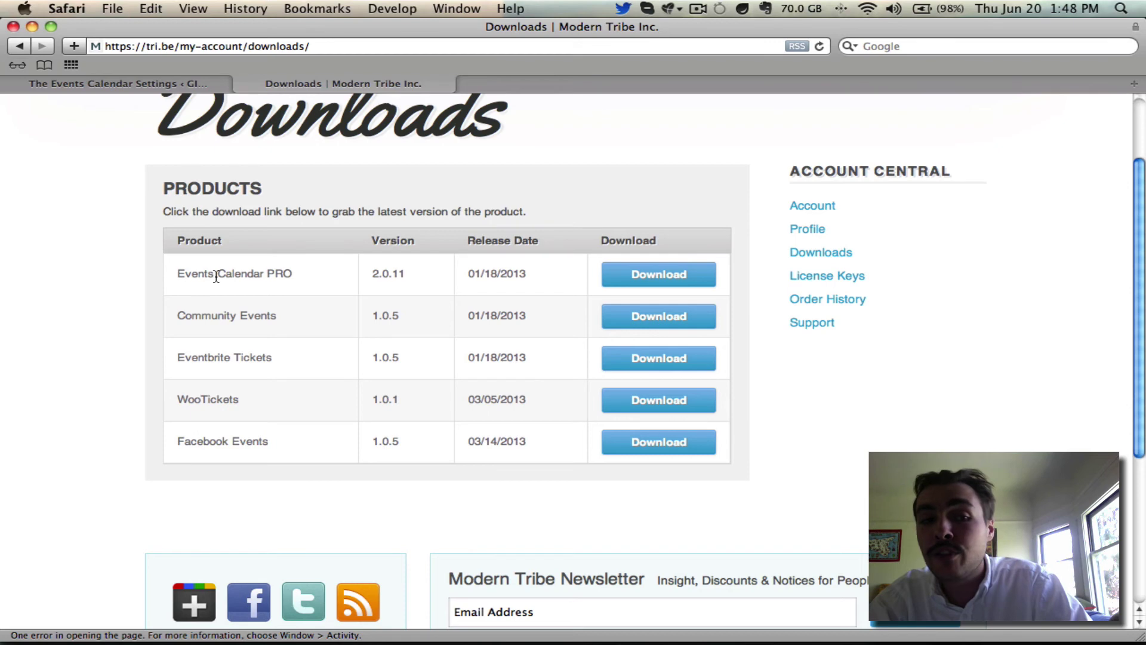